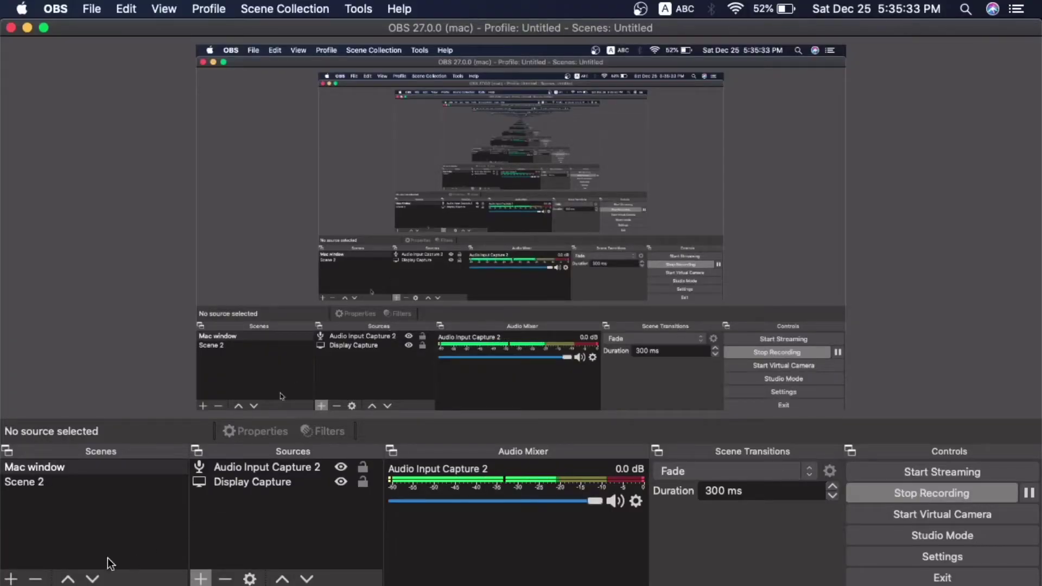
Step: Cancel the new scene and start a Video Capture Device source, clearing its default name
click(11, 578)
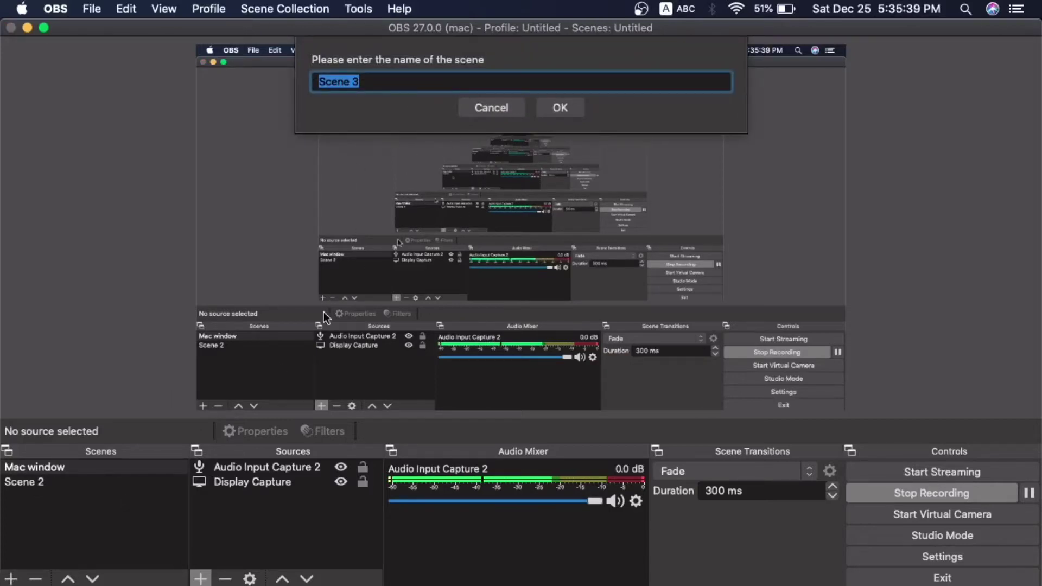
click(496, 110)
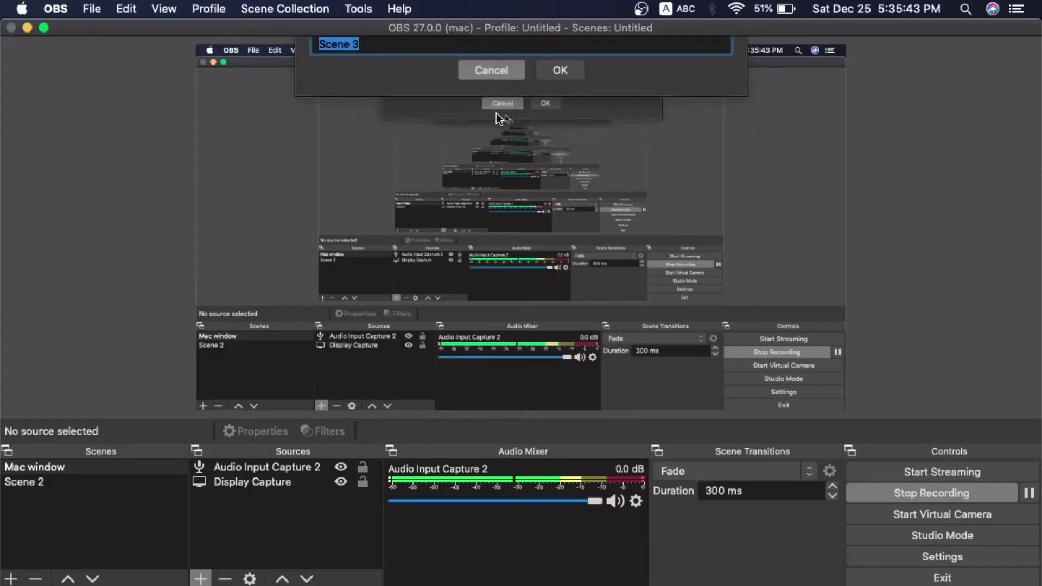
click(199, 578)
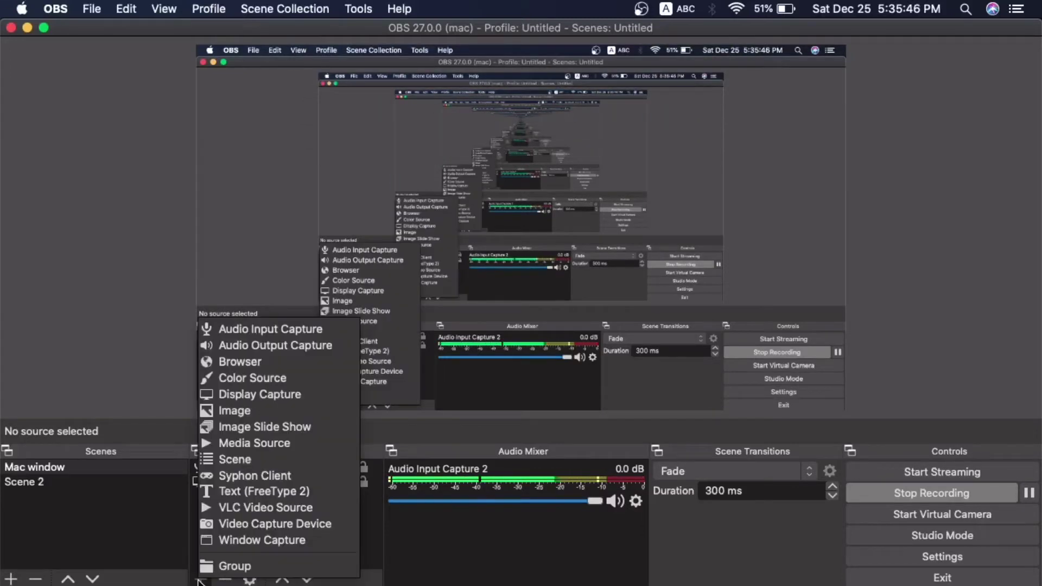
click(254, 523)
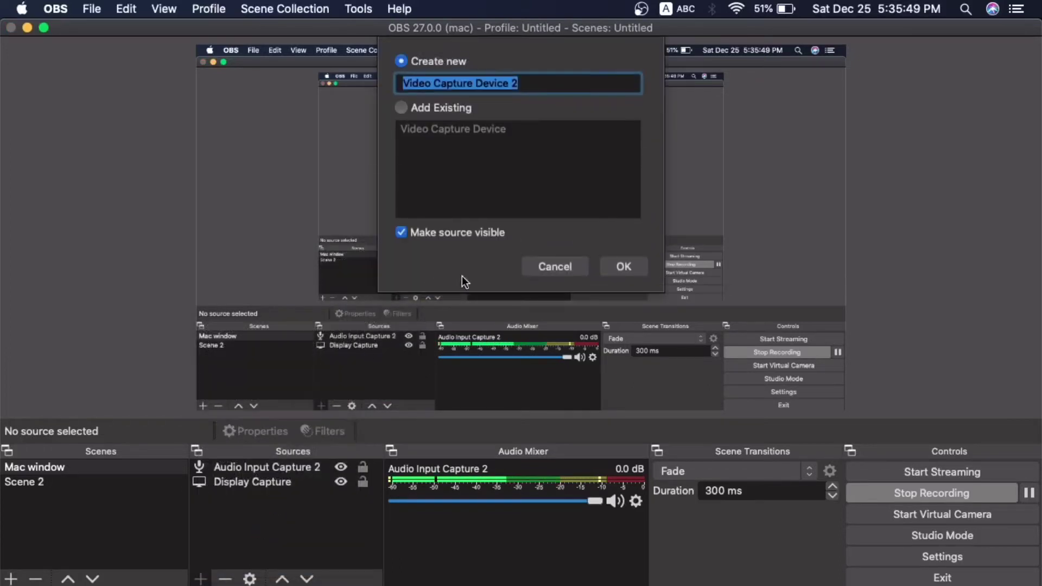
key(BackSpace)
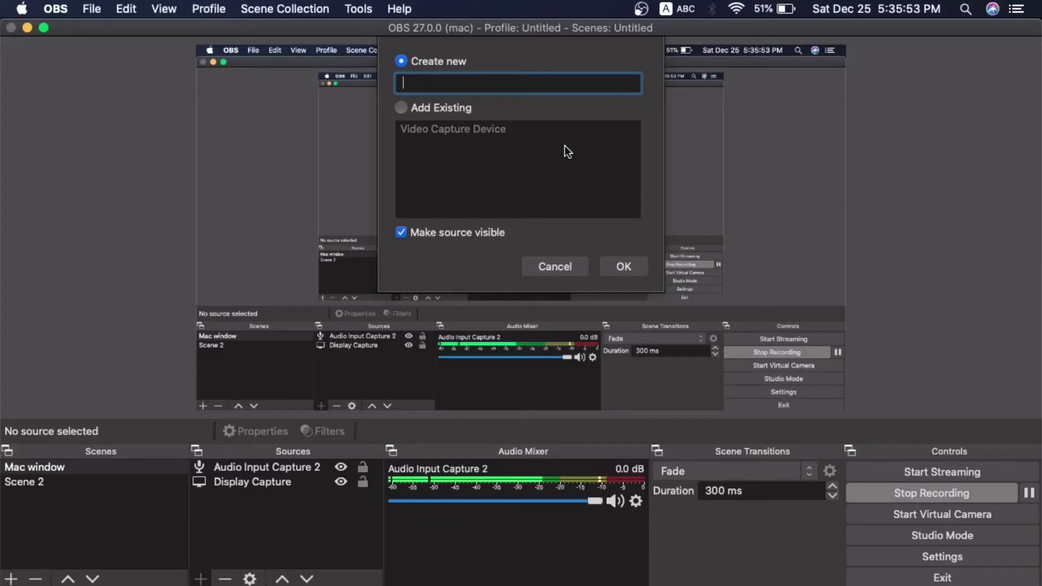
text(PS3)
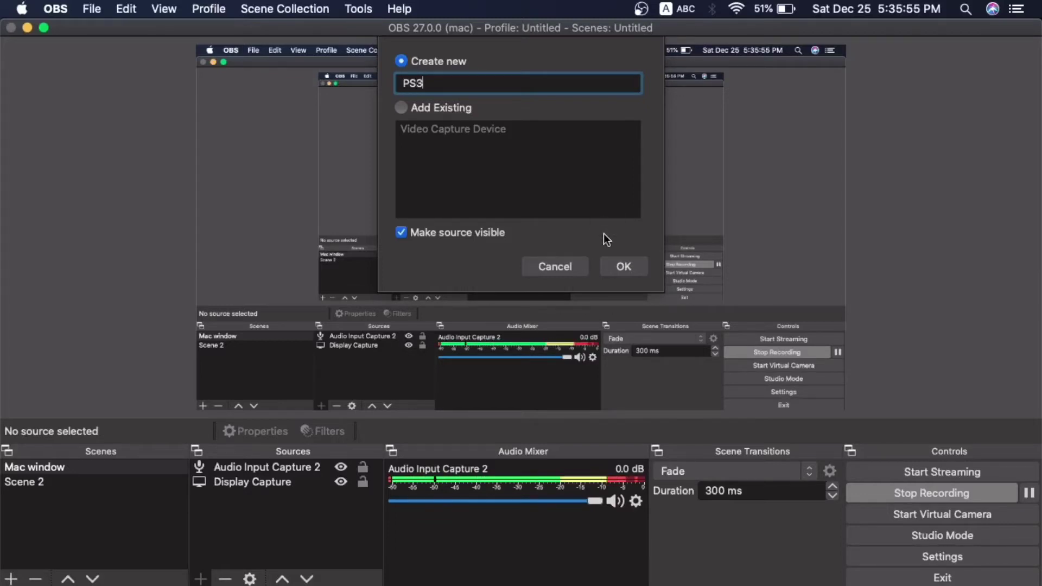
Step: Confirm the PS3 source and select the capture card from its Device list
click(621, 275)
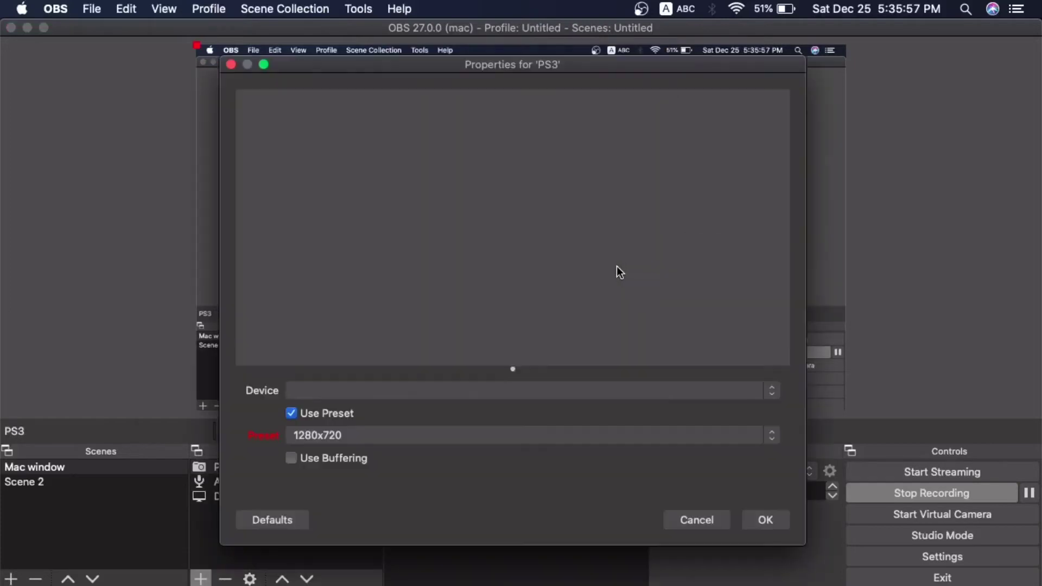
click(342, 392)
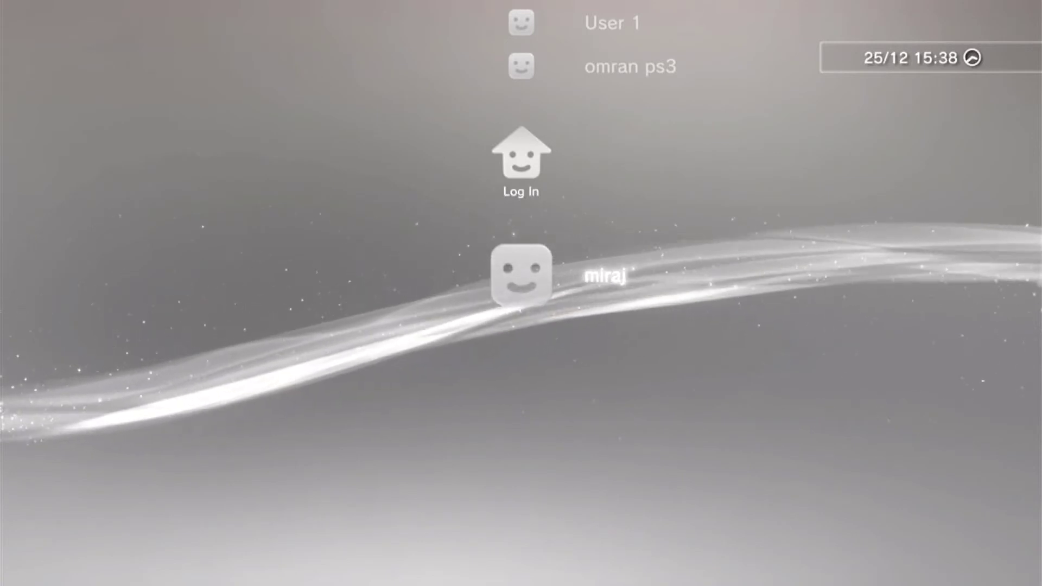
Step: Resize the PS3 feed into a small box in the canvas's lower-right corner
drag(2, 1, 850, 481)
drag(754, 341, 808, 381)
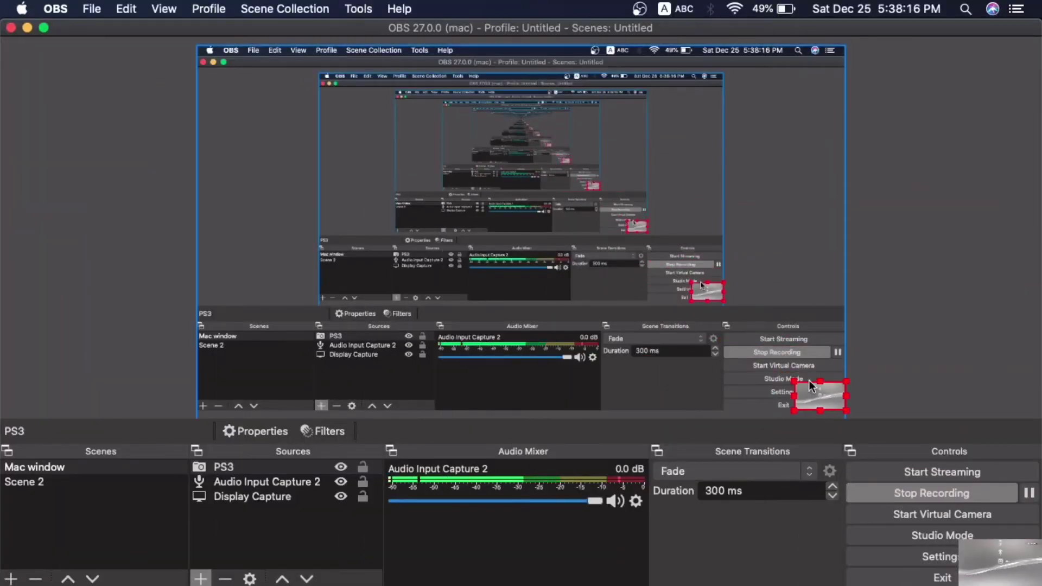
click(205, 210)
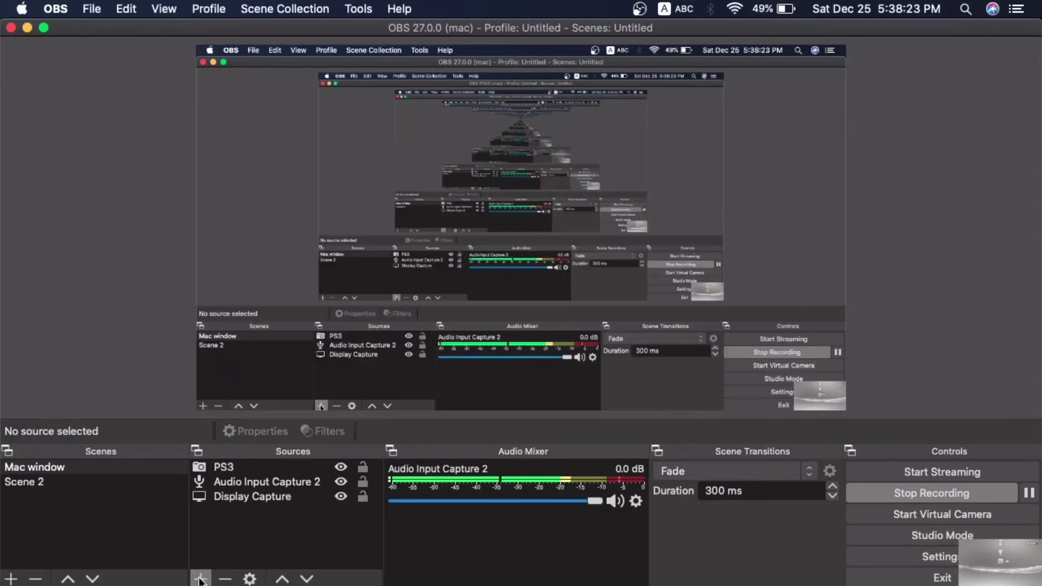
click(202, 580)
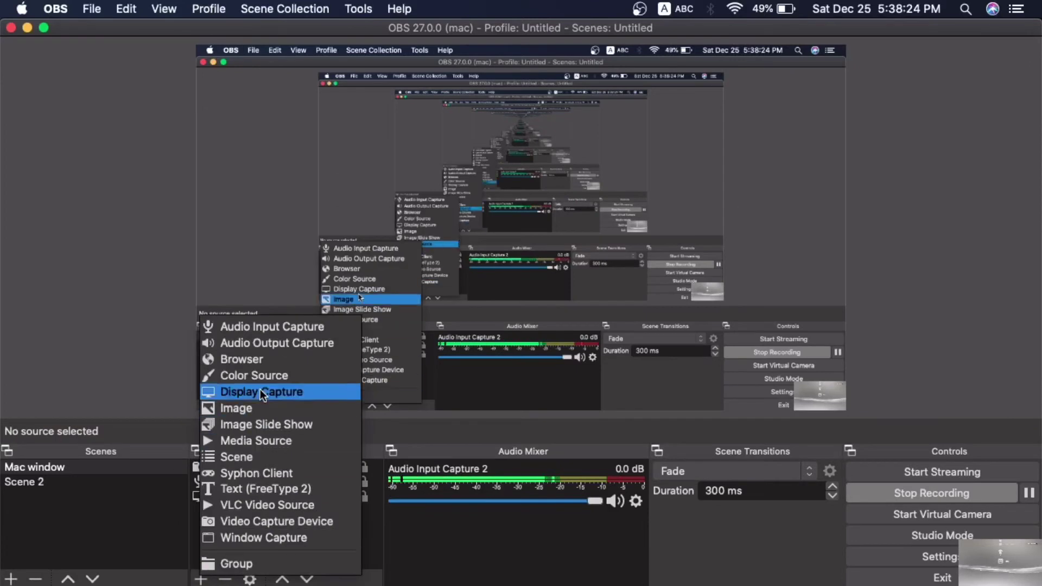
Step: Create an Audio Input Capture source named 'audio', dismissing the empty-name warning
click(295, 326)
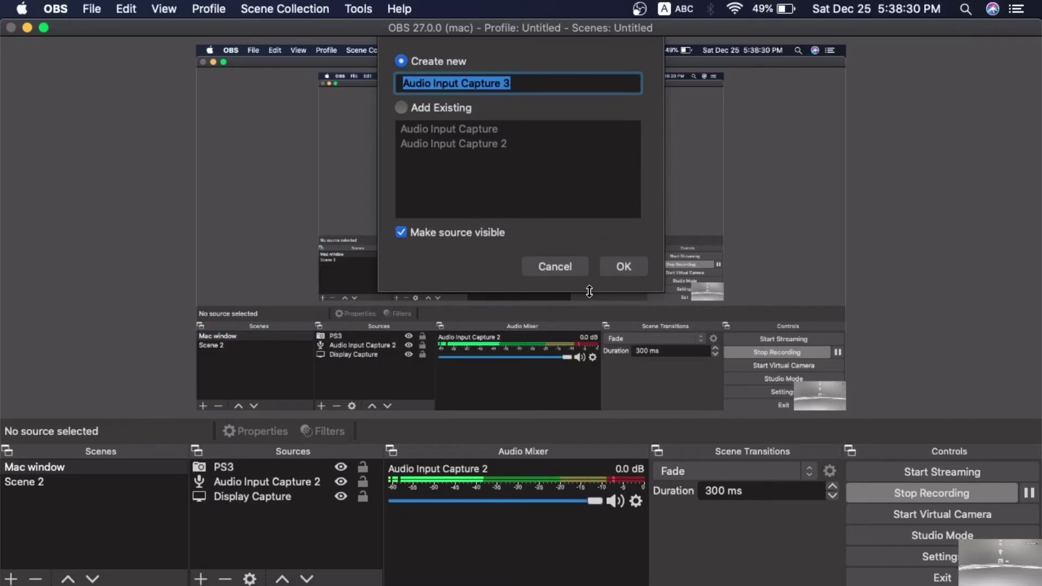
key(BackSpace)
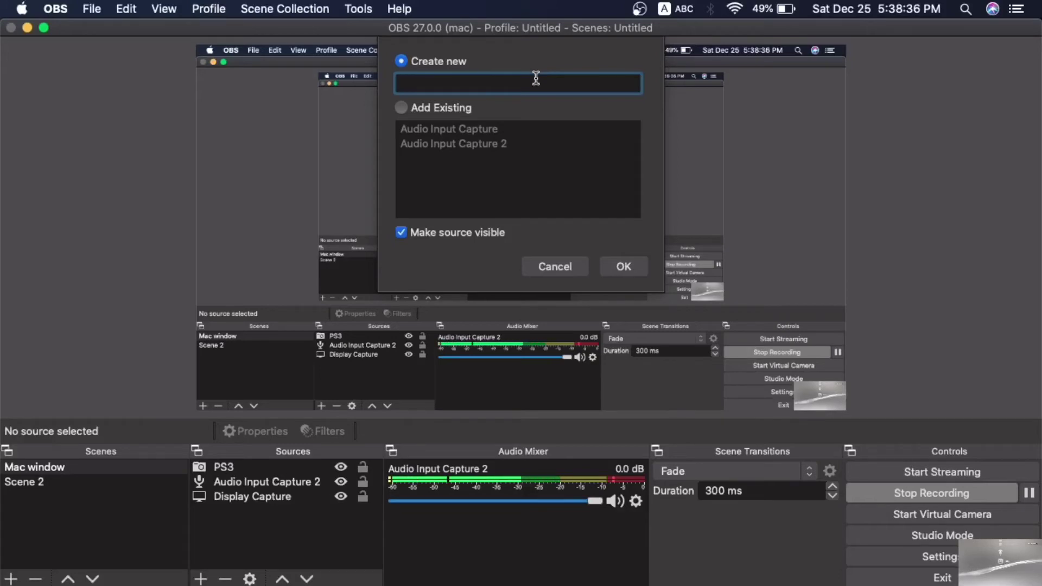
click(624, 269)
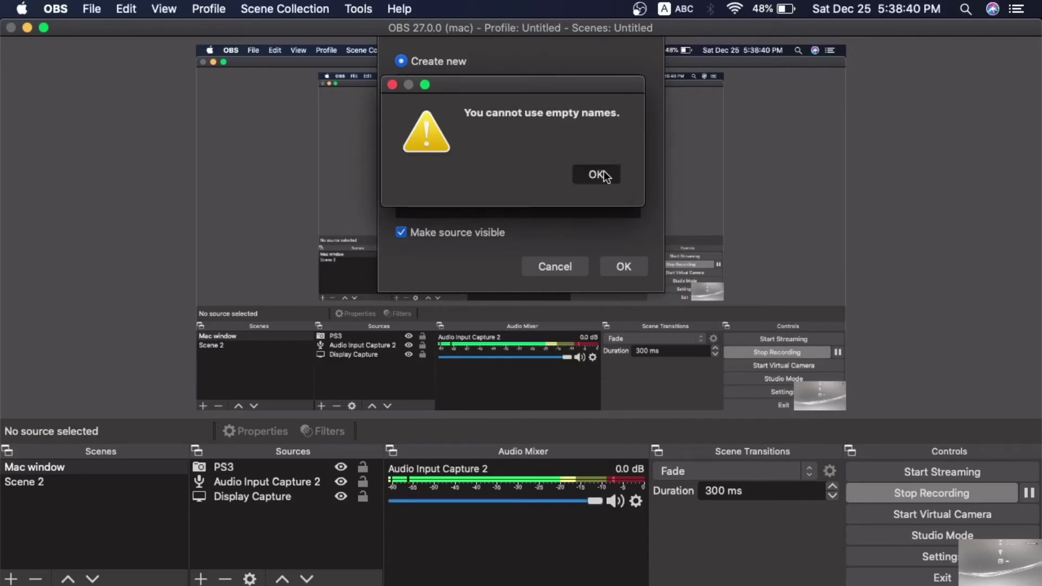
click(602, 174)
text(audio)
click(624, 269)
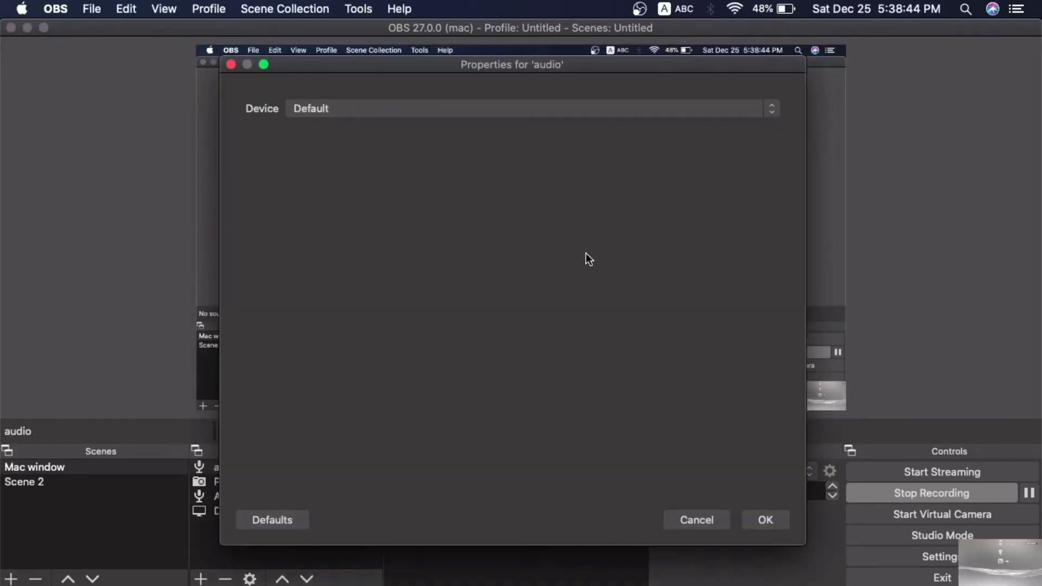
Step: Set the audio source's device to FY HD Audio and apply it
click(400, 110)
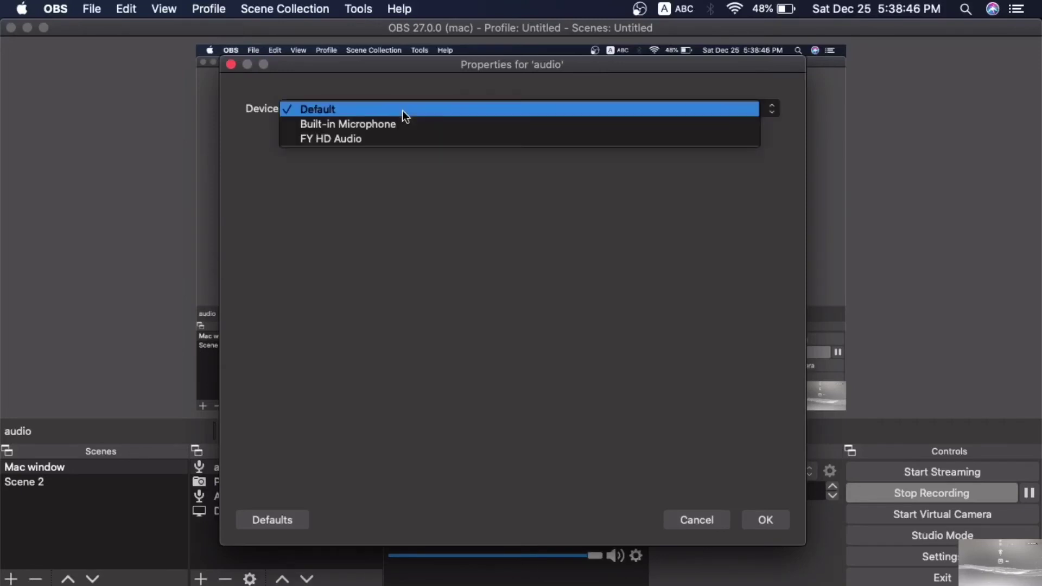
click(402, 140)
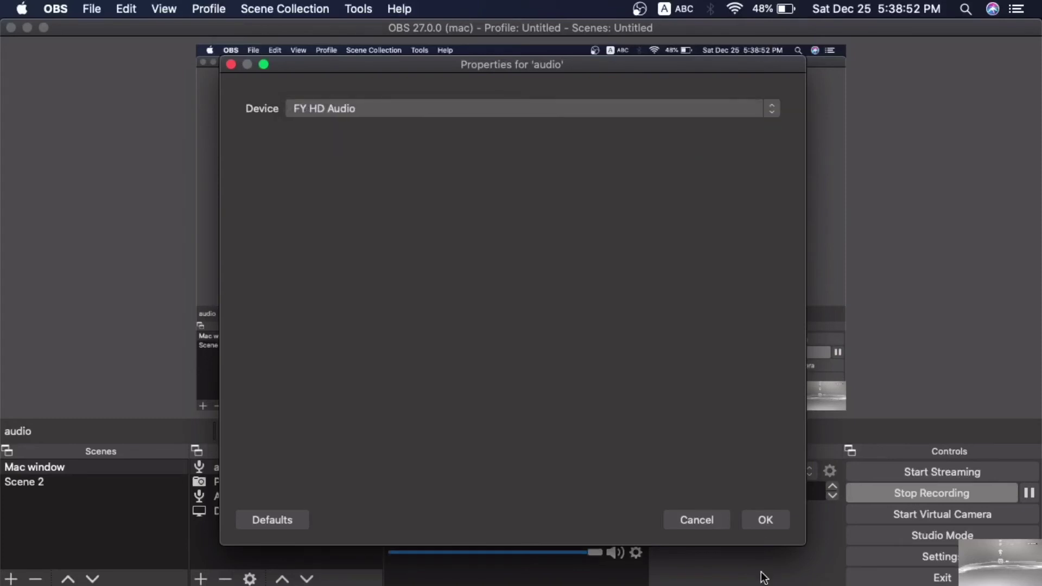
click(764, 522)
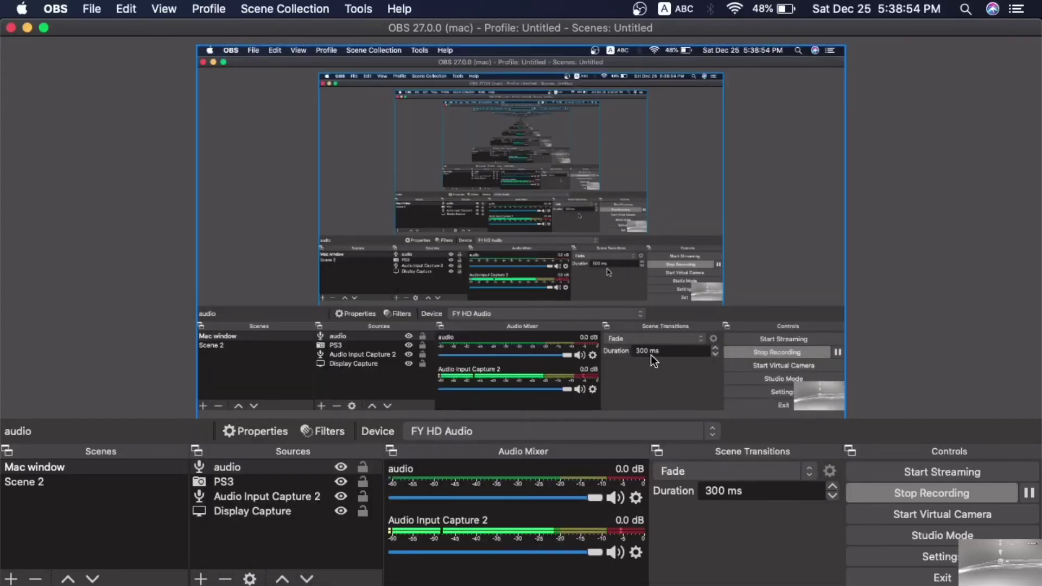
Step: Select the PS3 source and drag its top-left handle out to cover the canvas
click(294, 511)
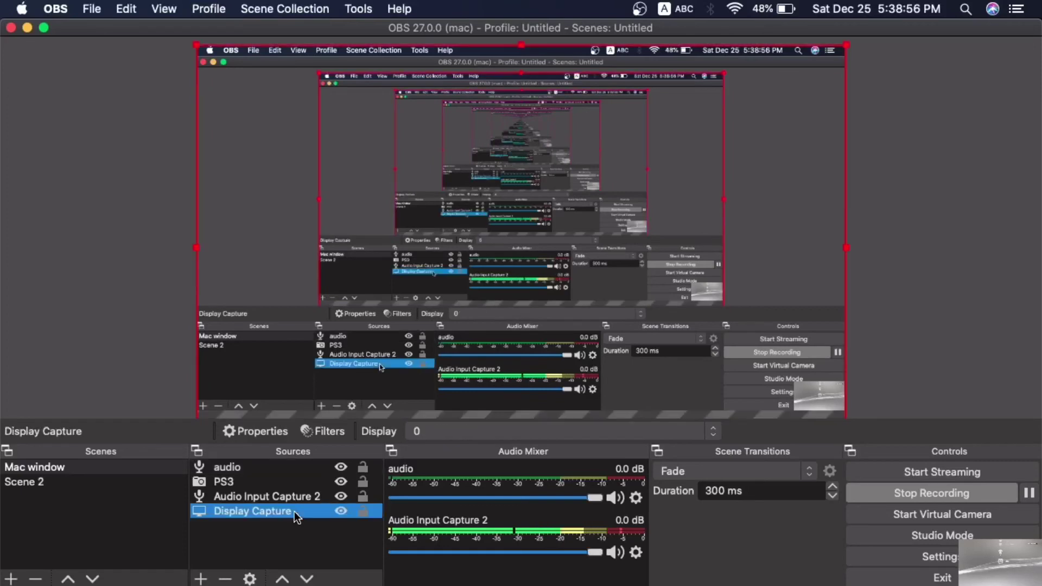
click(284, 489)
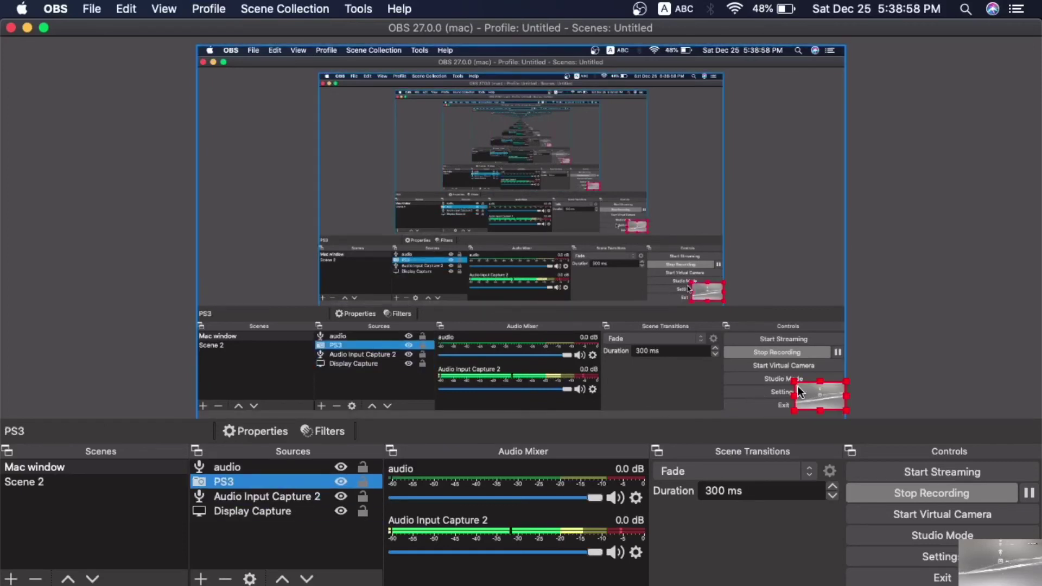
mouse_move(791, 378)
mouse_down()
mouse_move(440, 196)
mouse_move(195, 45)
mouse_up()
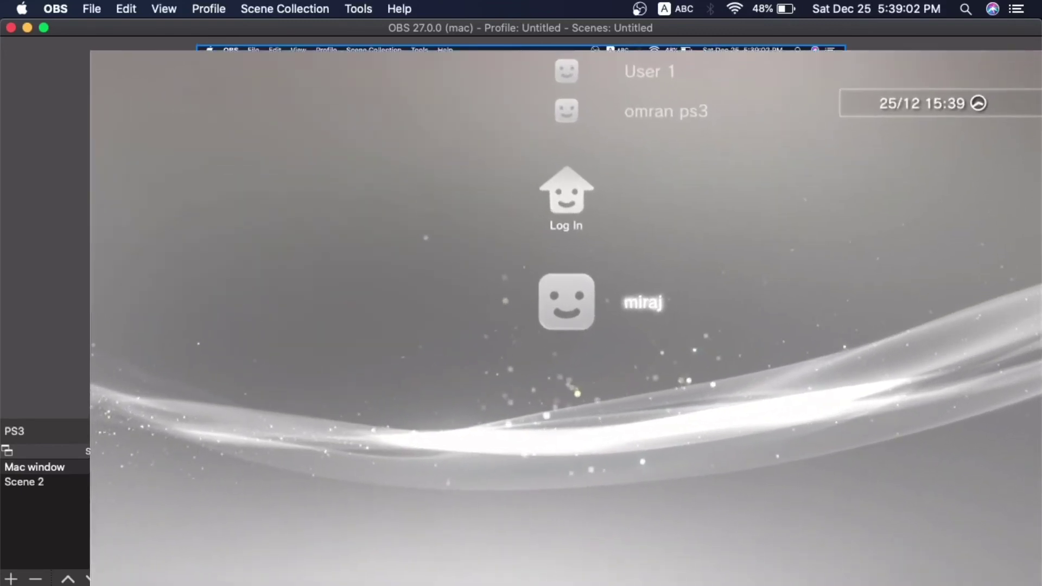